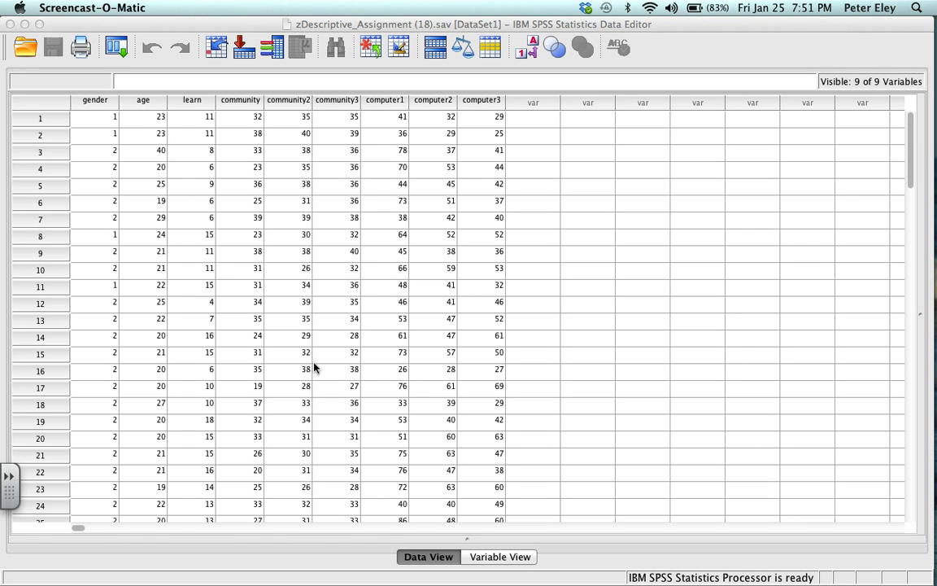
Copy the learn column's values into the first empty column after computer3
click(181, 96)
click(169, 8)
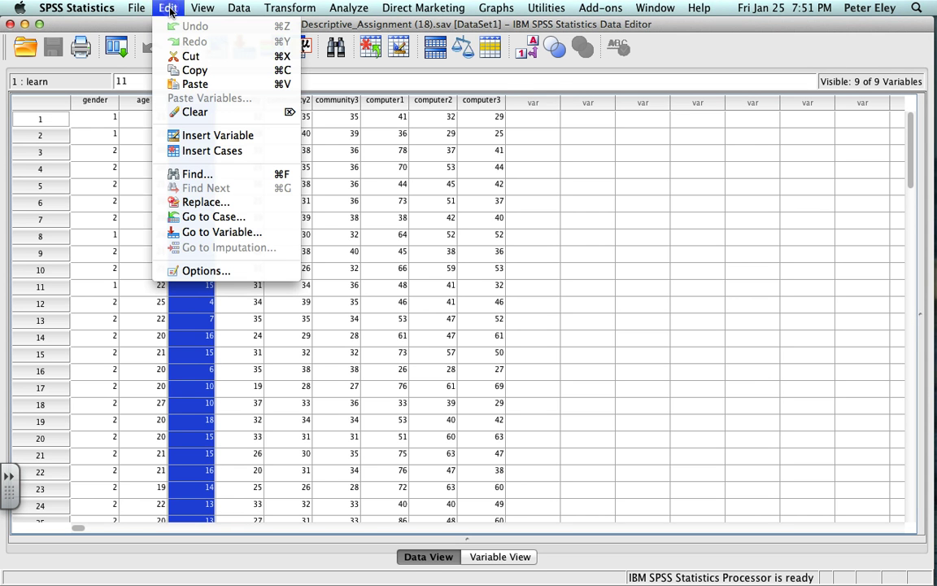
click(194, 70)
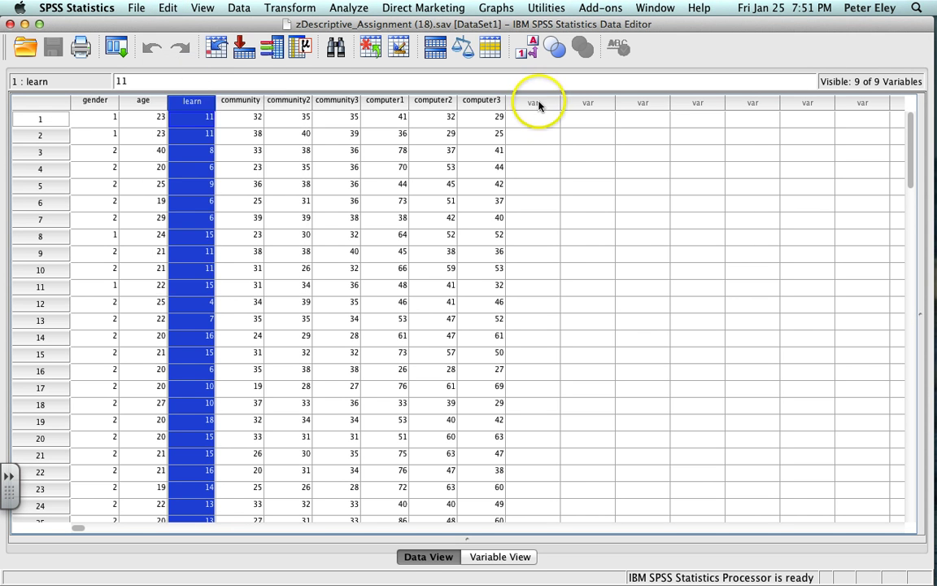
click(536, 100)
right_click(537, 100)
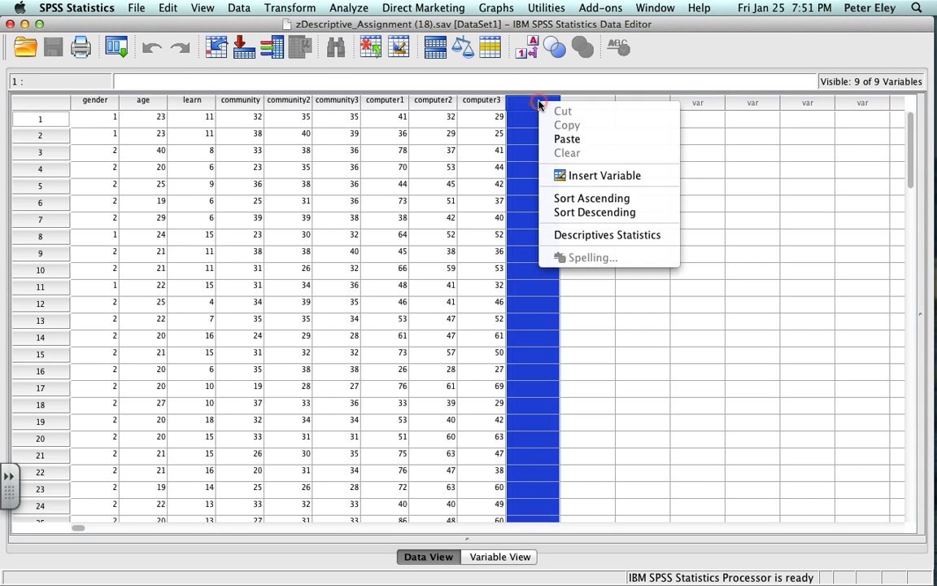
click(569, 139)
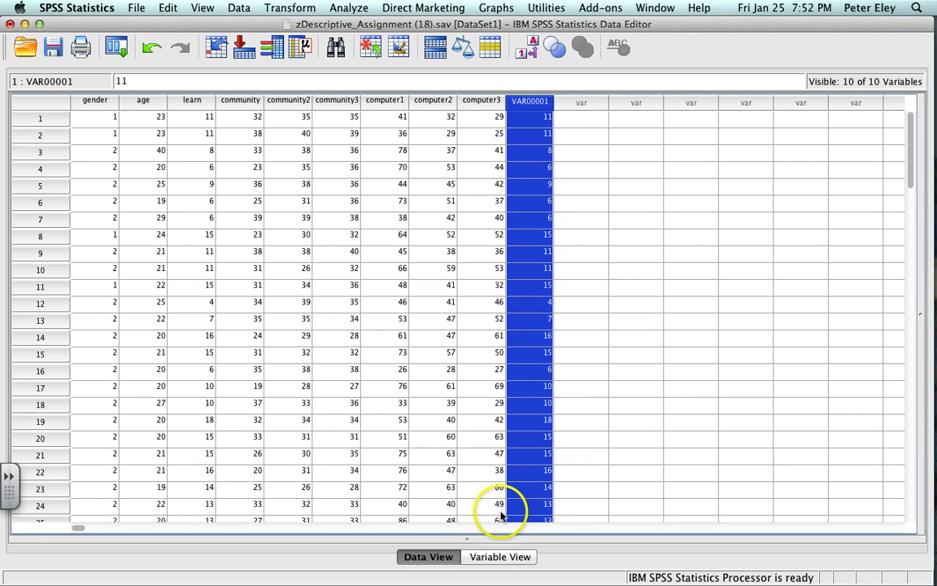
Rename the new variable VAR00001 to zlearn in Variable View
click(500, 558)
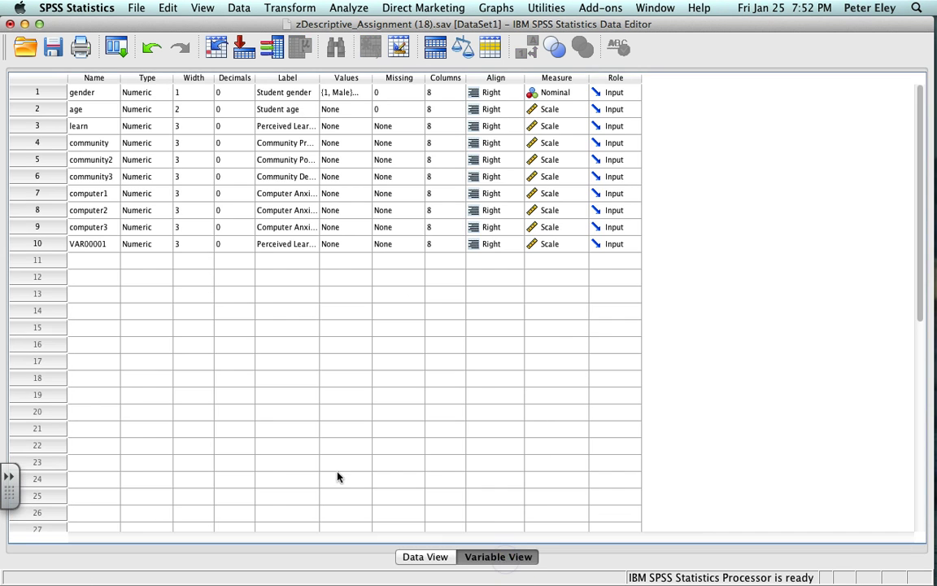
double_click(98, 246)
double_click(106, 243)
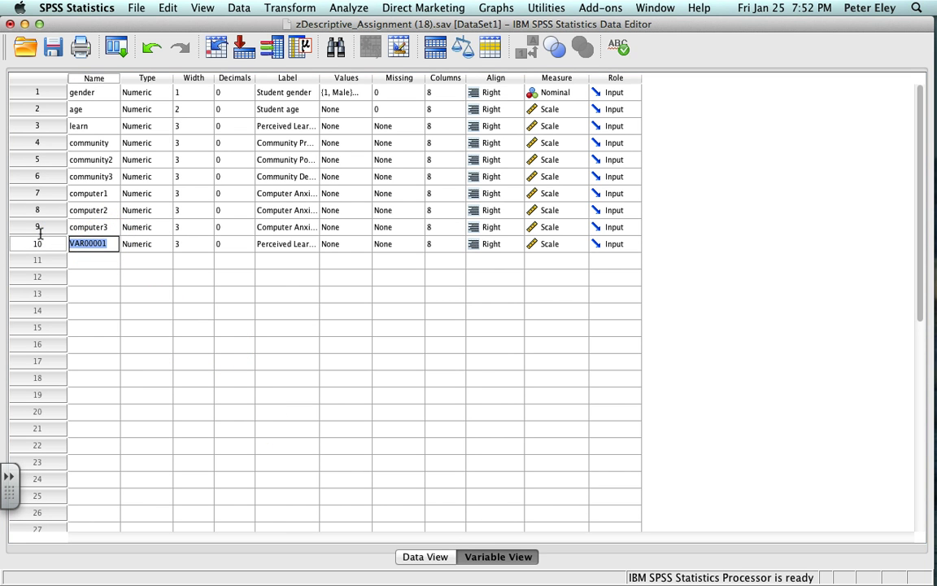
text(zlearn)
click(78, 261)
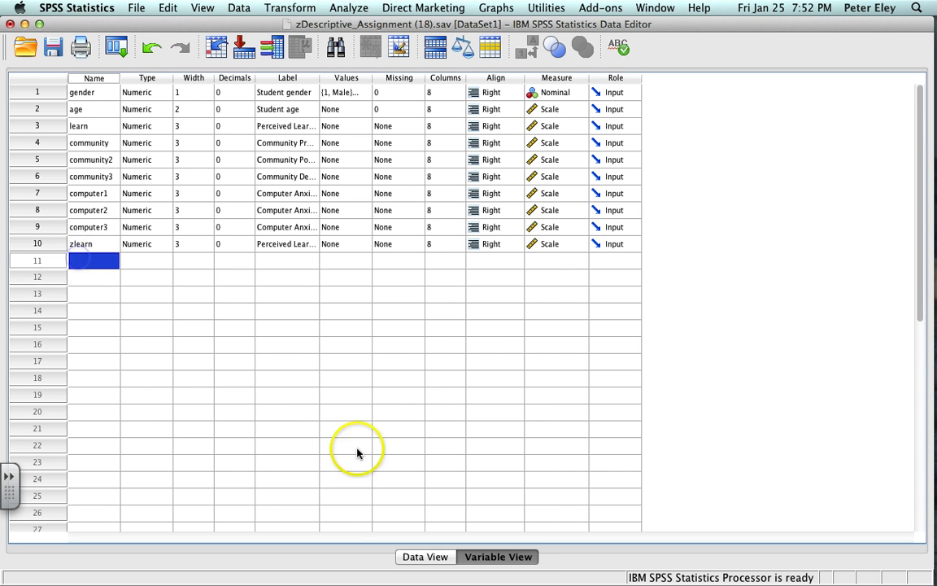
click(417, 556)
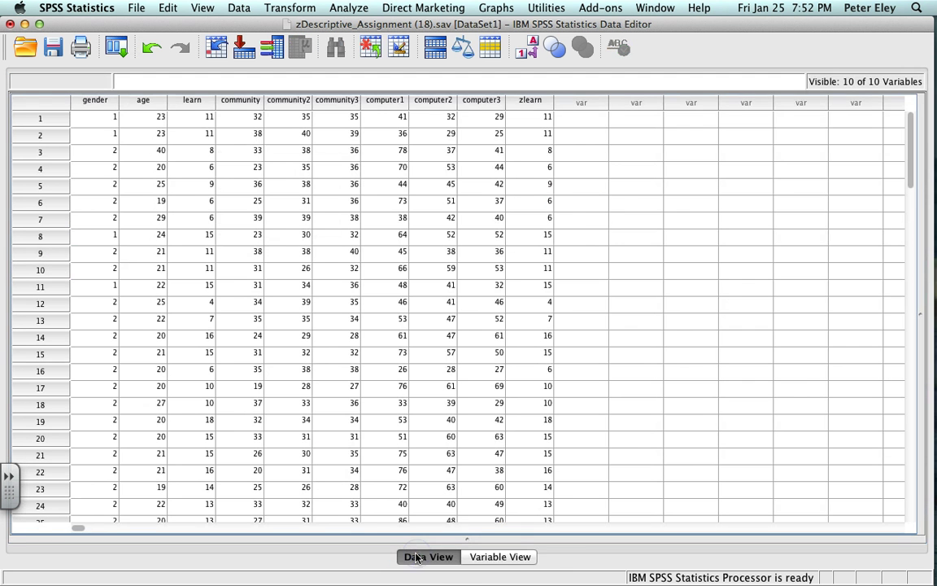
click(535, 101)
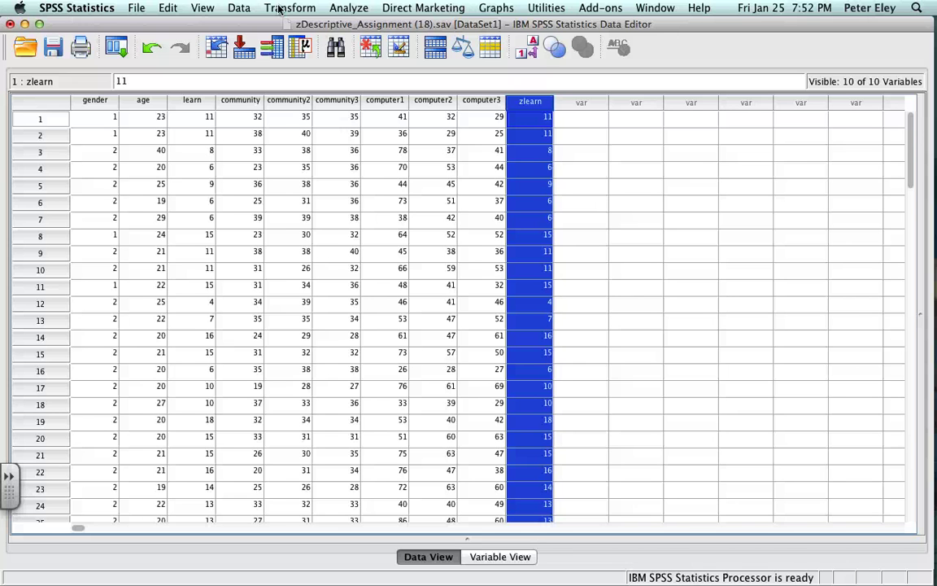
Run Descriptives on Perceived Learning (zlearn) with Minimum and Maximum unchecked
click(357, 9)
mouse_move(381, 39)
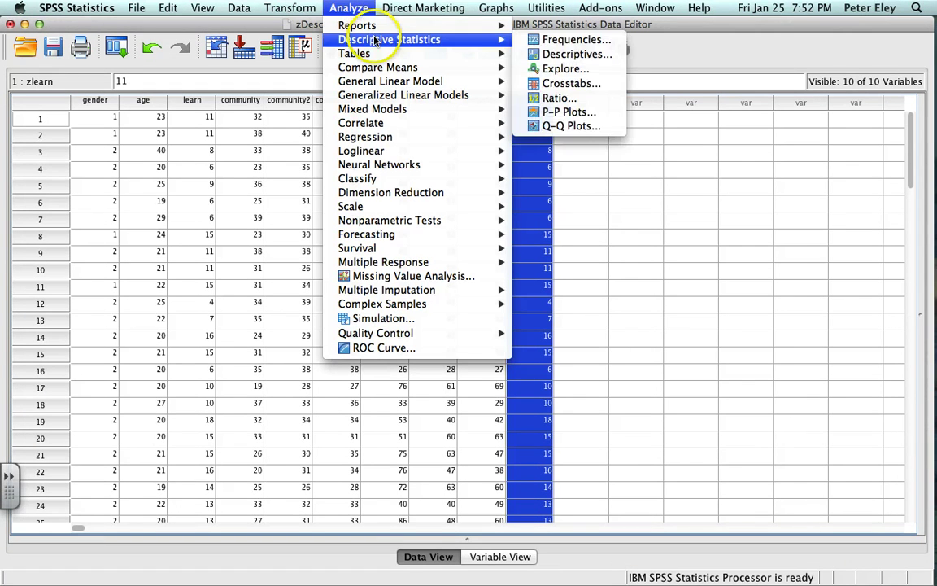
click(562, 54)
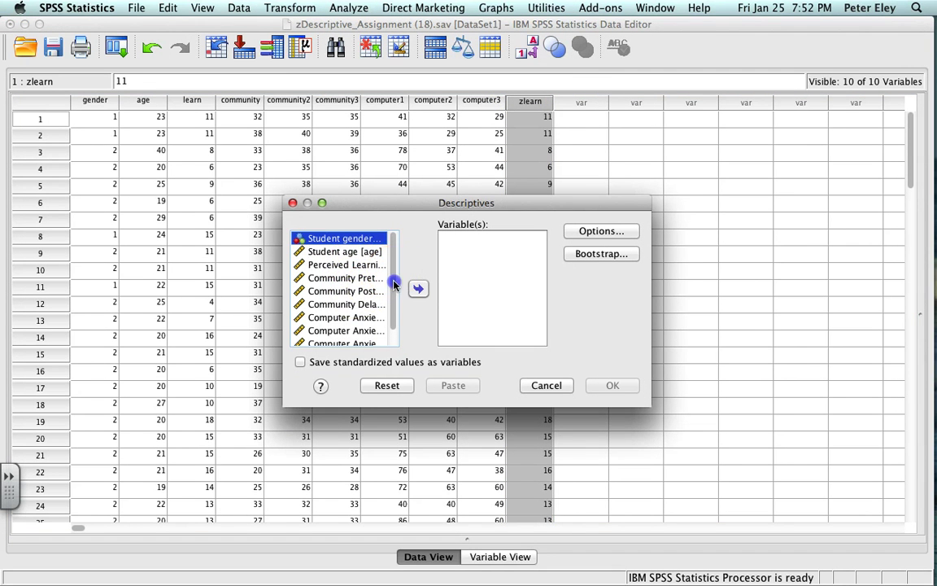
scroll(358, 293, down, 2)
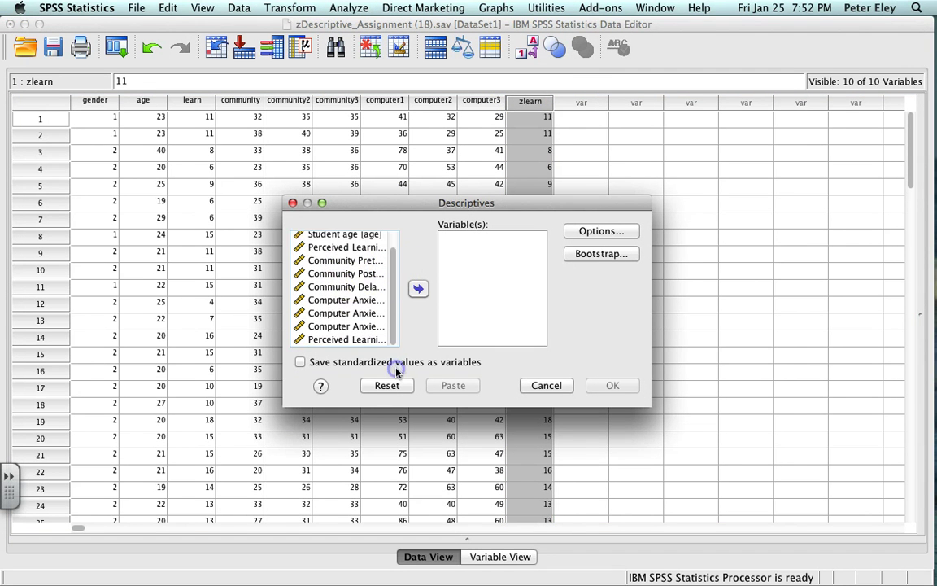
click(357, 342)
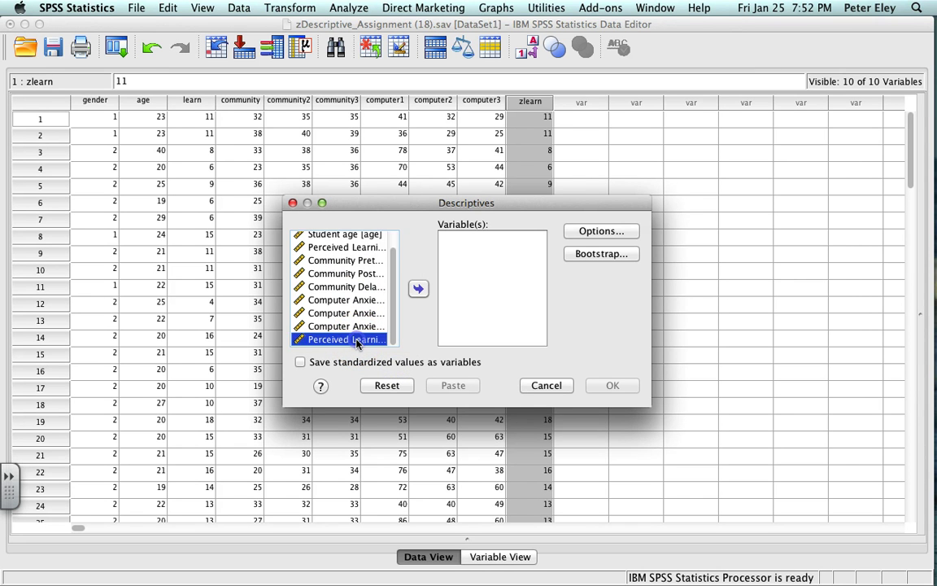
click(418, 288)
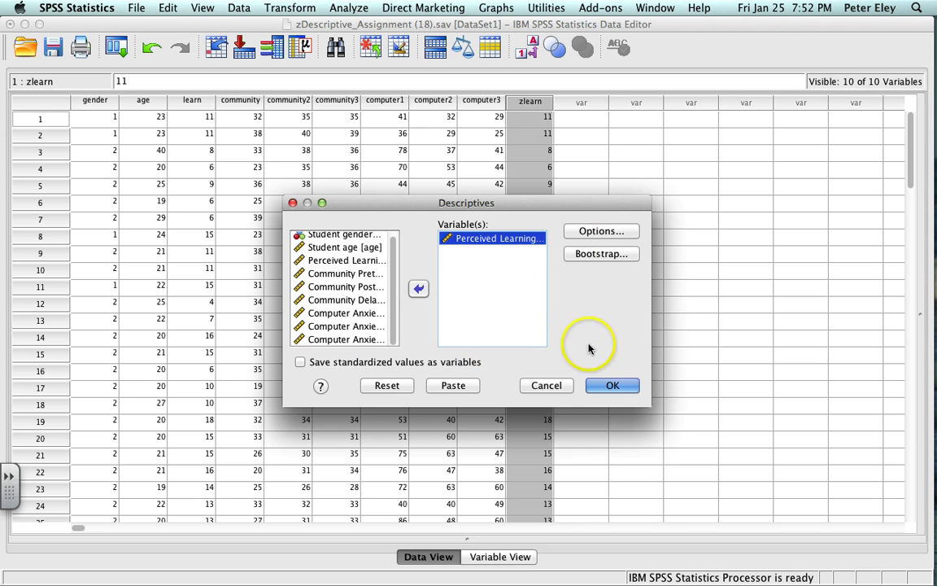
click(609, 232)
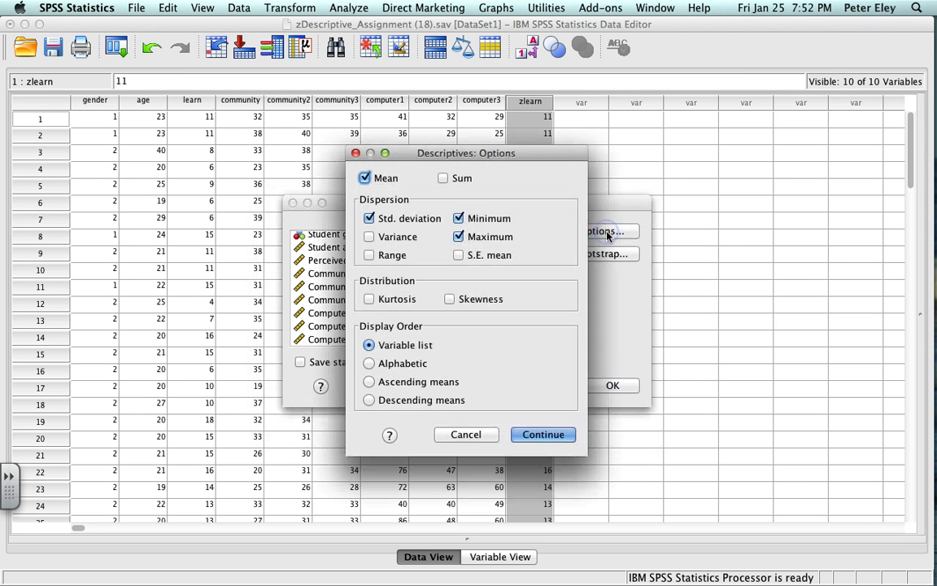
click(458, 219)
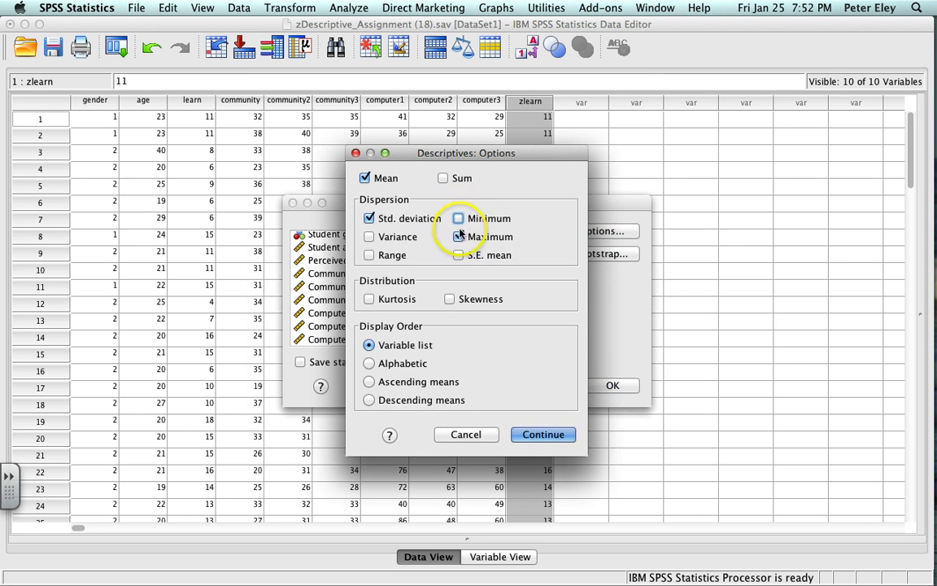
click(460, 237)
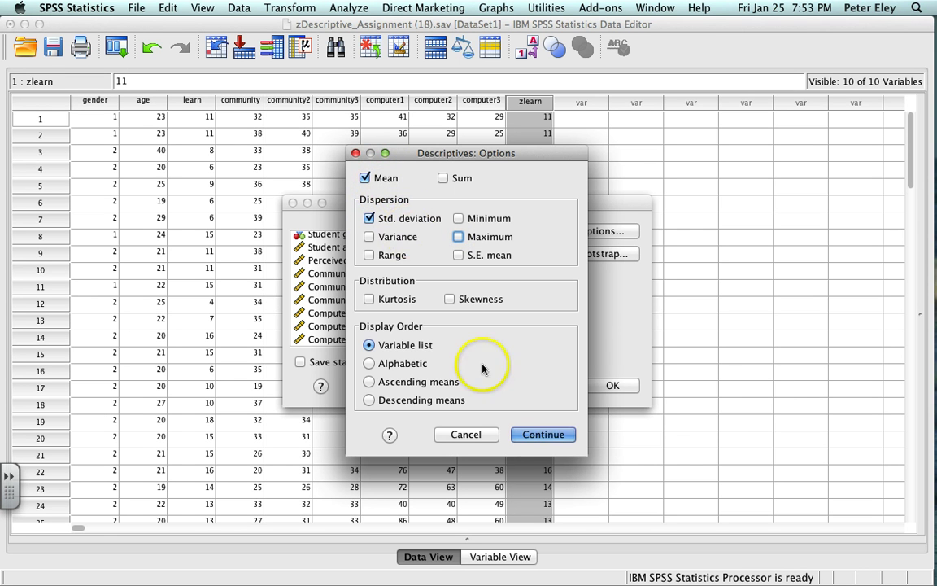
click(537, 435)
click(613, 384)
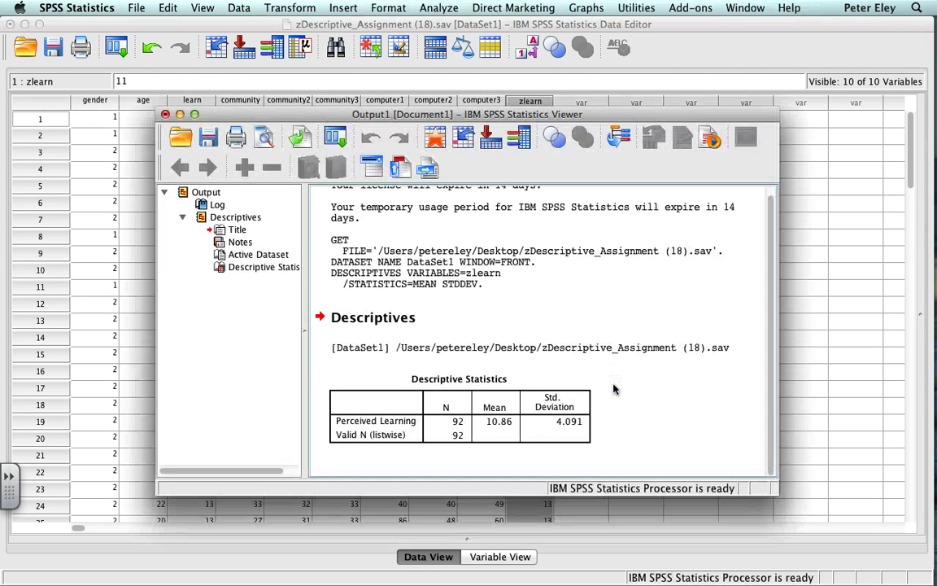
Review the Descriptive Statistics table (mean 10.86, SD 4.091) and move the Viewer window lower
click(496, 398)
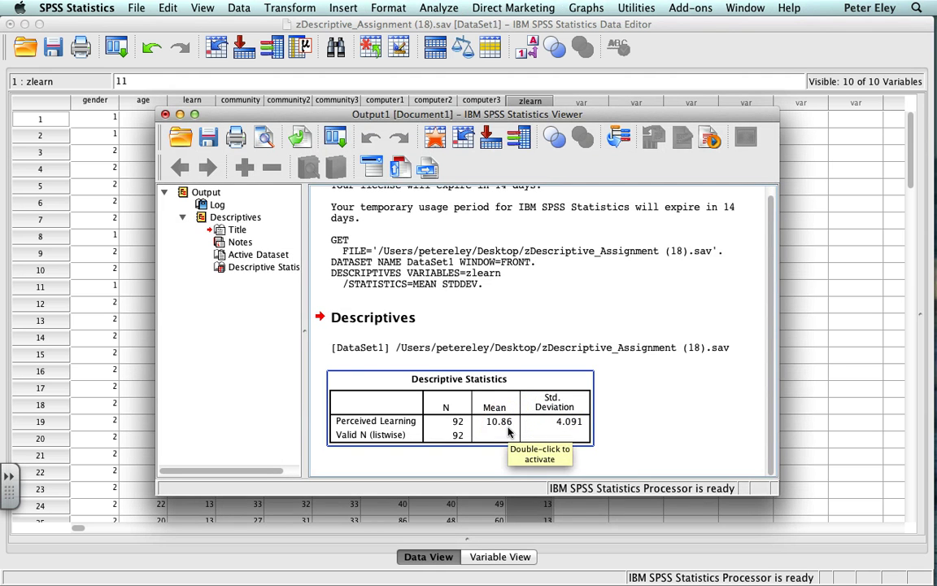
click(560, 431)
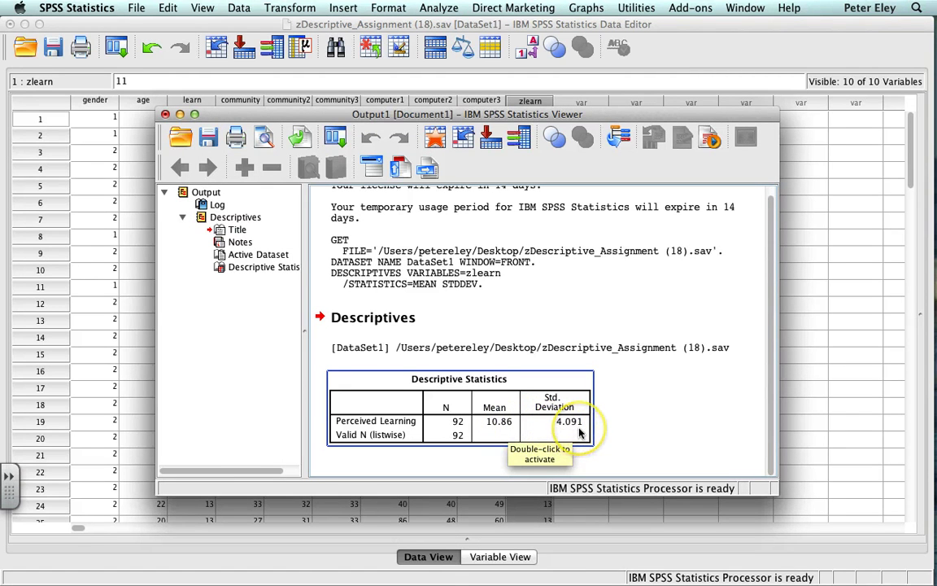
click(608, 414)
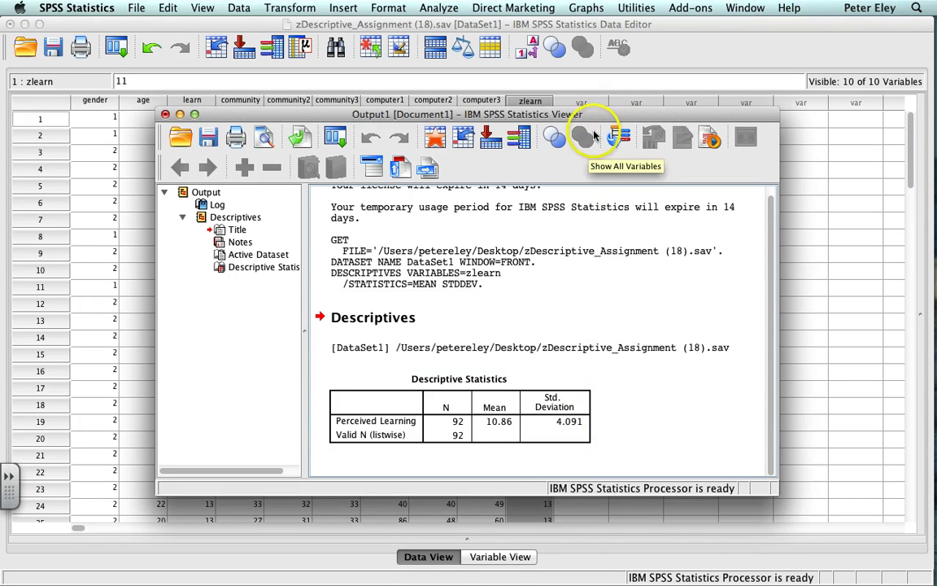
drag(543, 114, 537, 208)
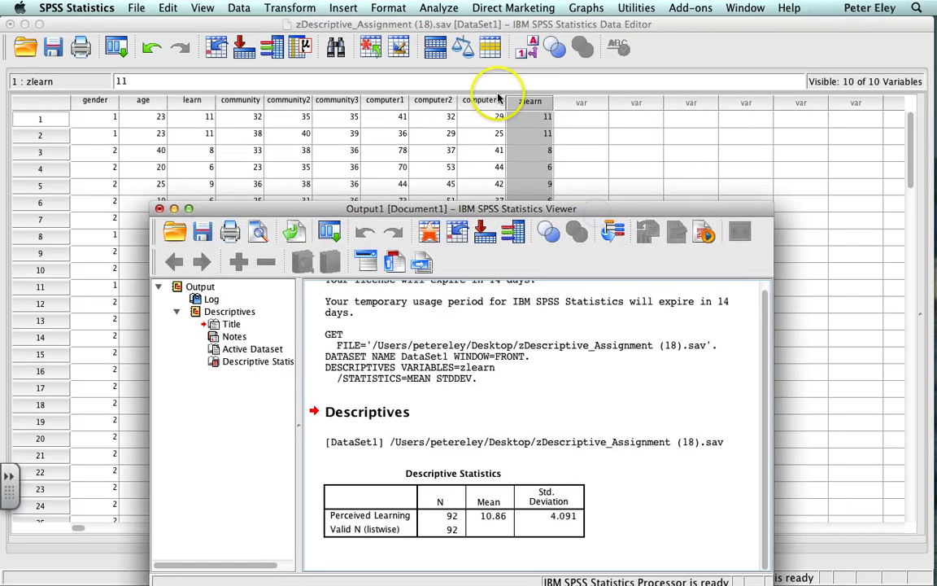
In Transform > Compute Variable, enter the numeric expression zlearn - 10.86
click(523, 106)
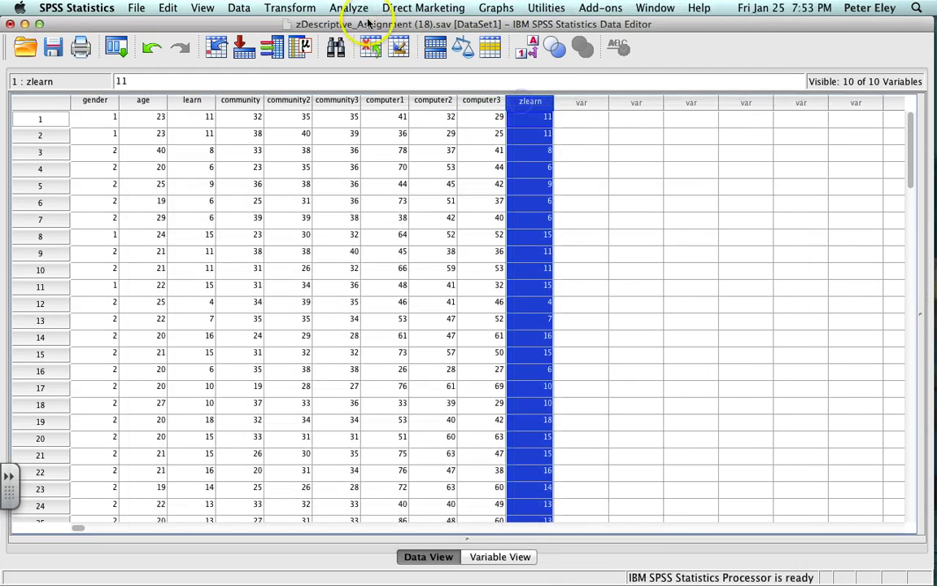
click(289, 8)
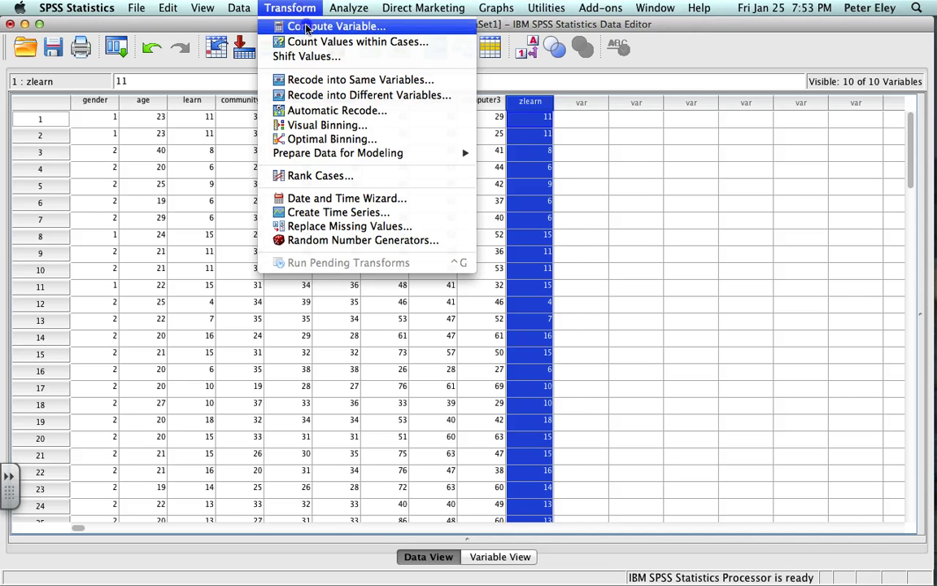
click(306, 27)
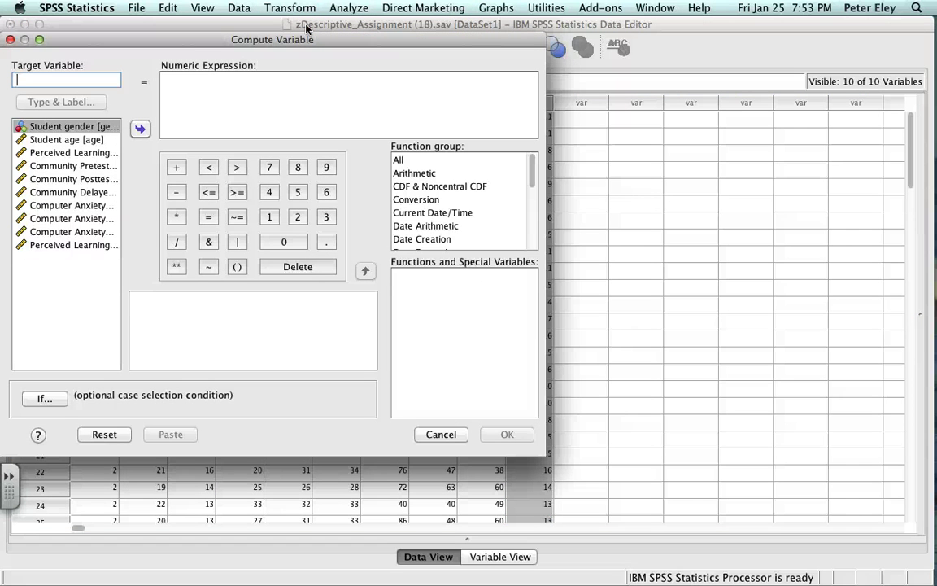
click(82, 245)
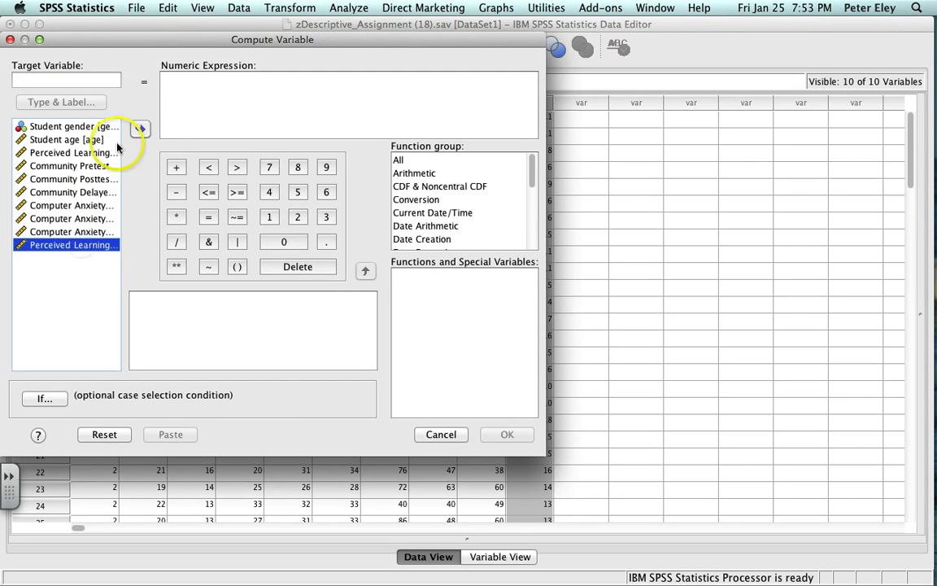
click(139, 128)
click(233, 104)
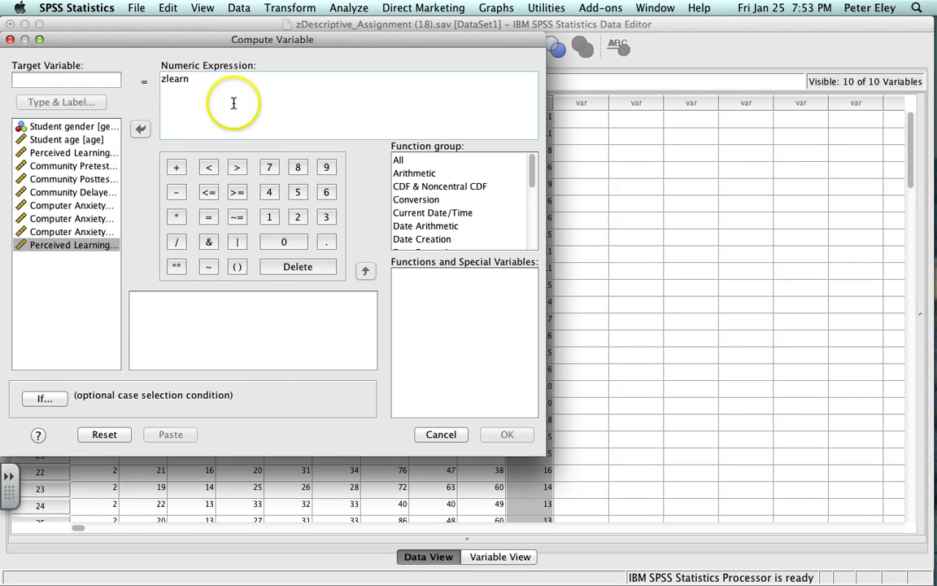
click(175, 192)
drag(281, 41, 428, 84)
drag(404, 51, 416, 71)
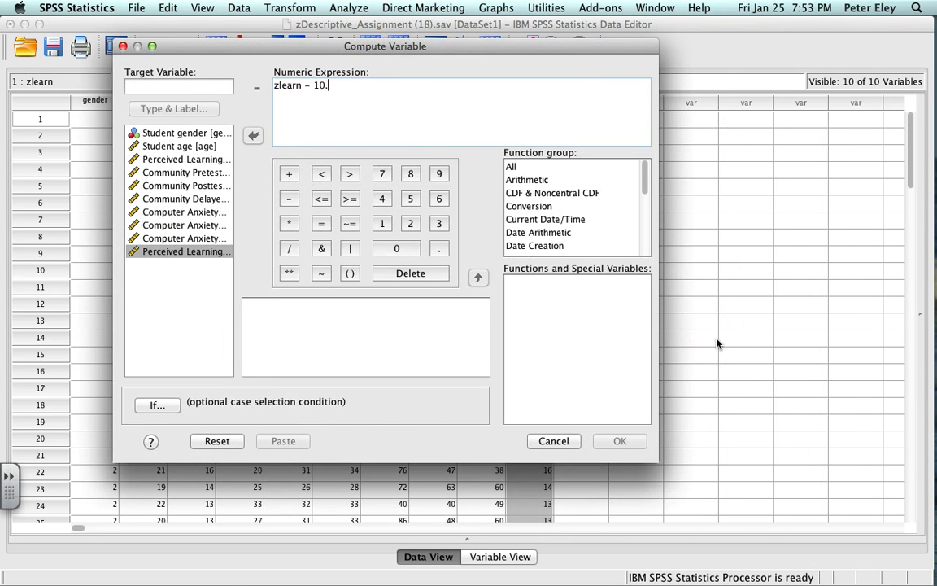
text(10.86)
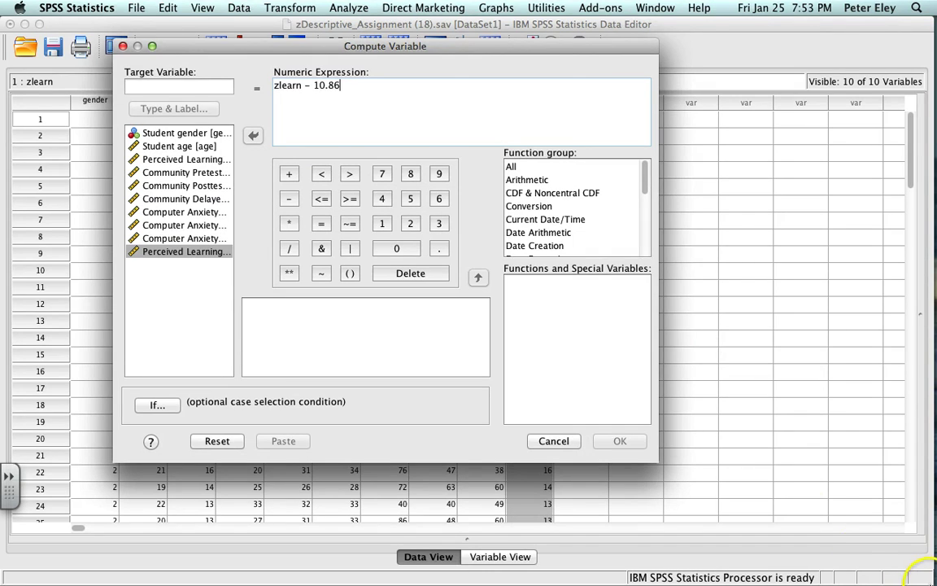
mouse_move(934, 583)
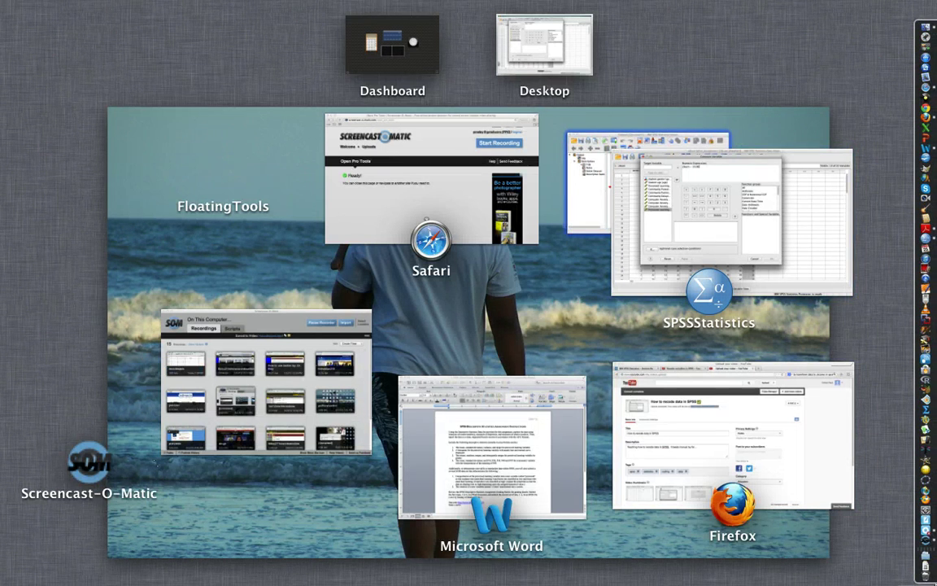
Check the 4.091 standard deviation in the output, then add a division sign to the expression
click(583, 213)
click(543, 521)
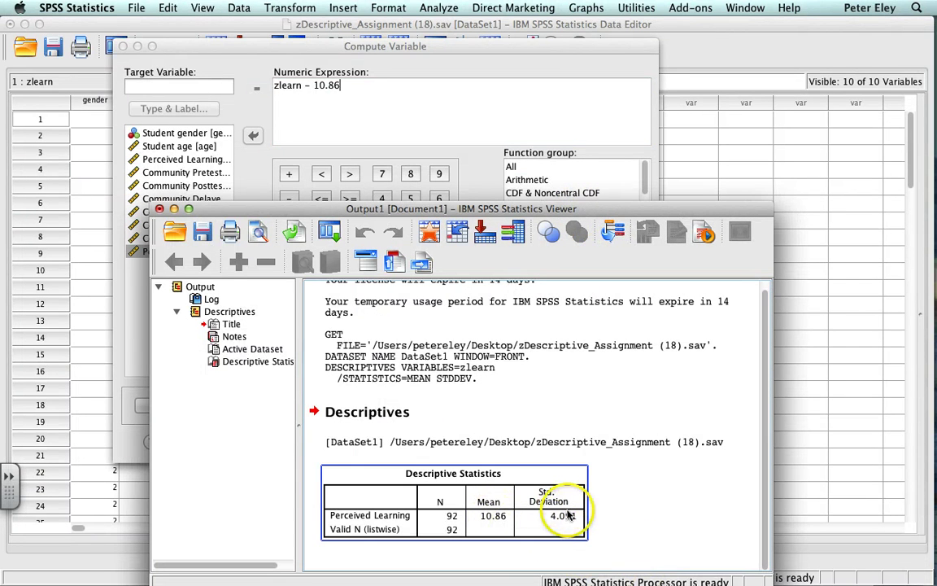
click(590, 491)
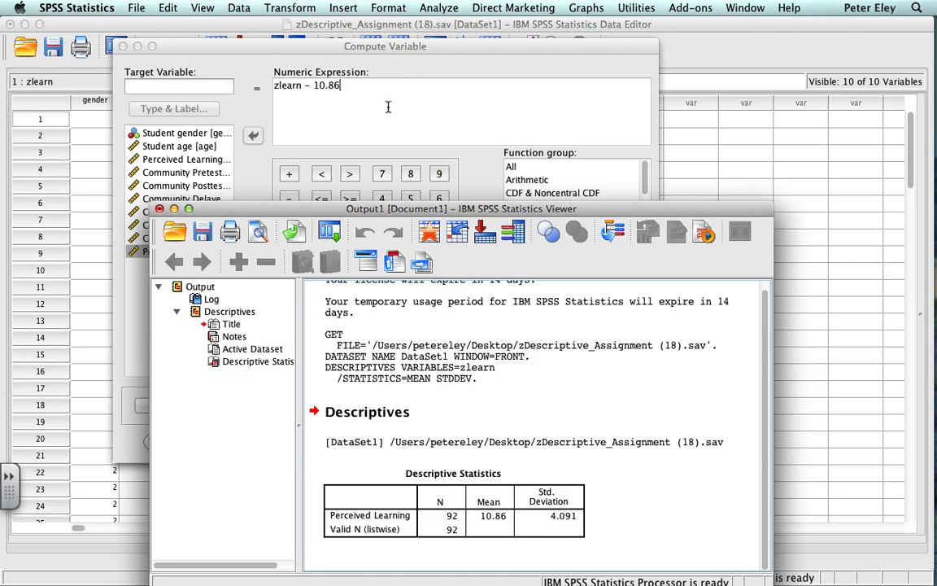
drag(391, 210, 392, 277)
click(289, 245)
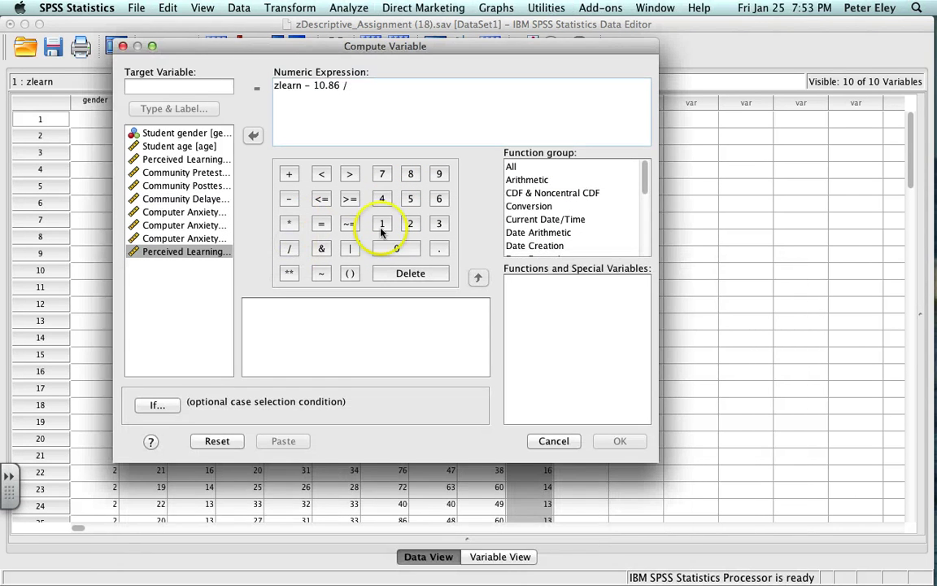
Enter the divisor 4.091 using the dialog keypad to finish zlearn - 10.86 / 4.091
click(382, 199)
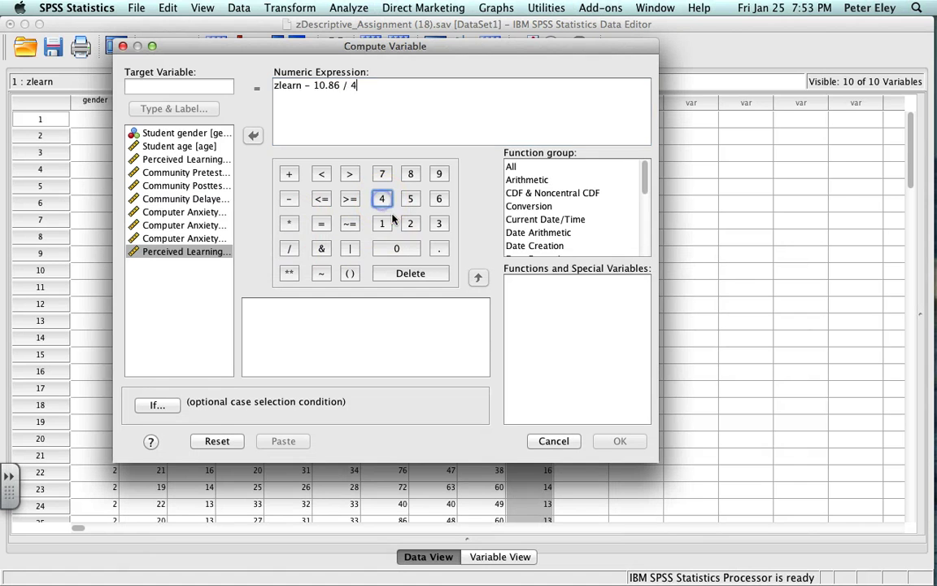
click(437, 249)
click(400, 248)
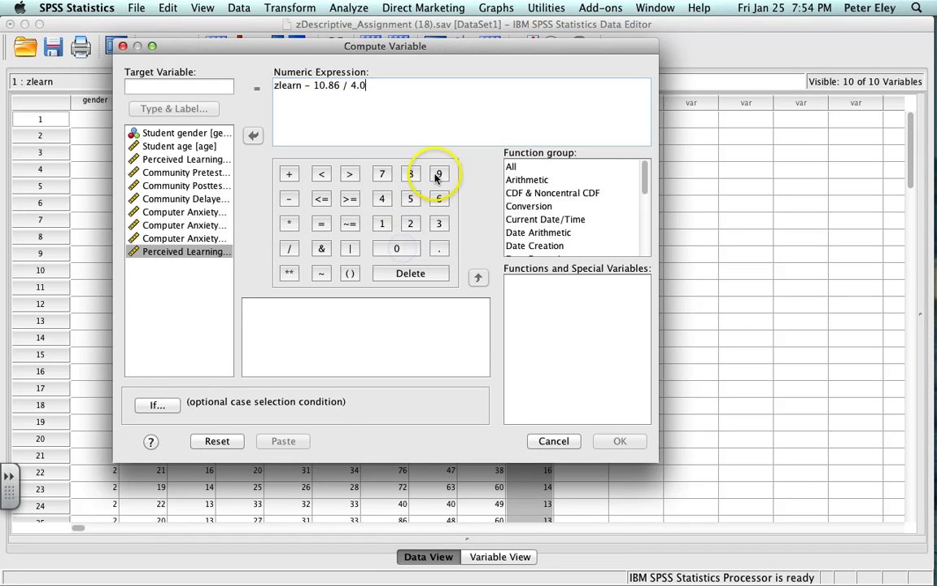
click(438, 175)
click(386, 223)
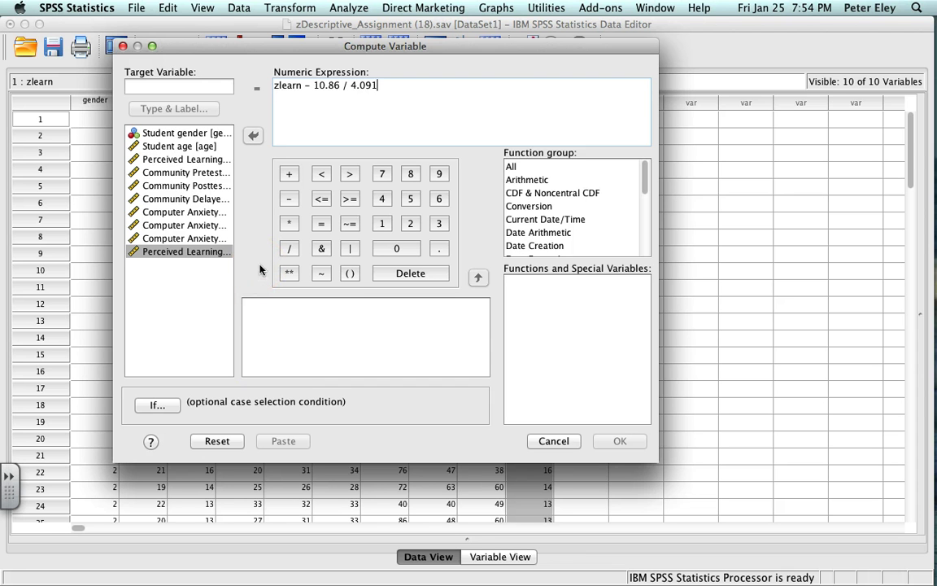
click(320, 99)
click(200, 85)
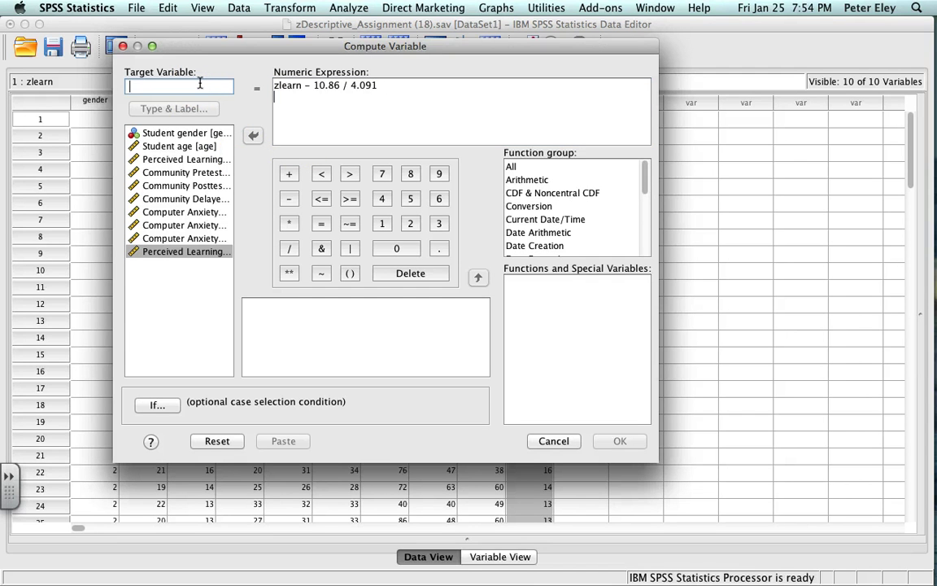
Enter Zscore as the target variable and click OK to compute it
text(Zscore)
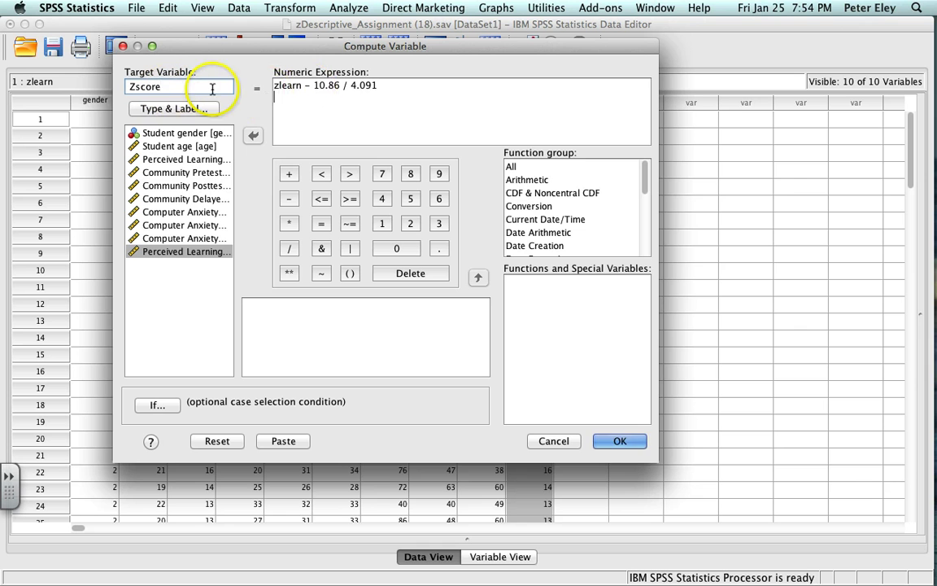
click(295, 85)
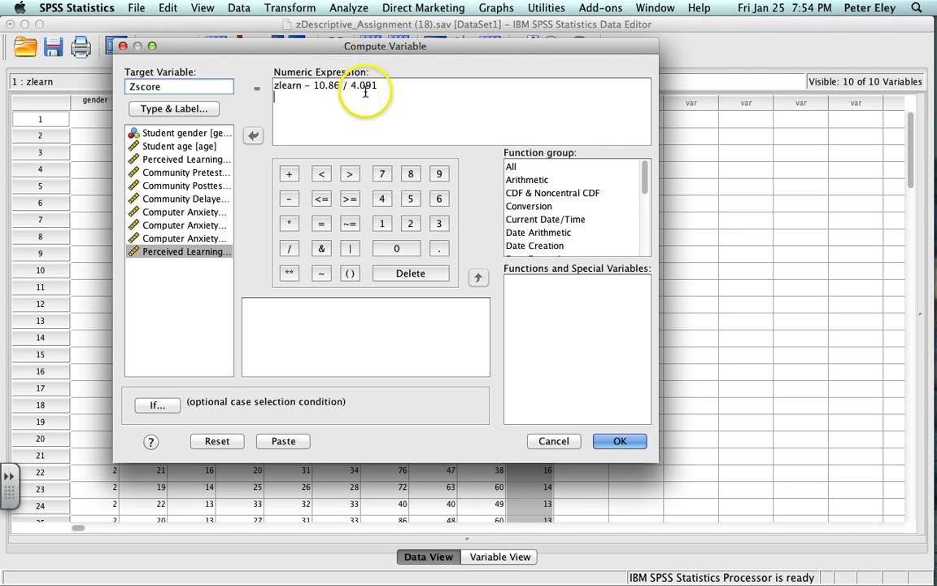
click(620, 441)
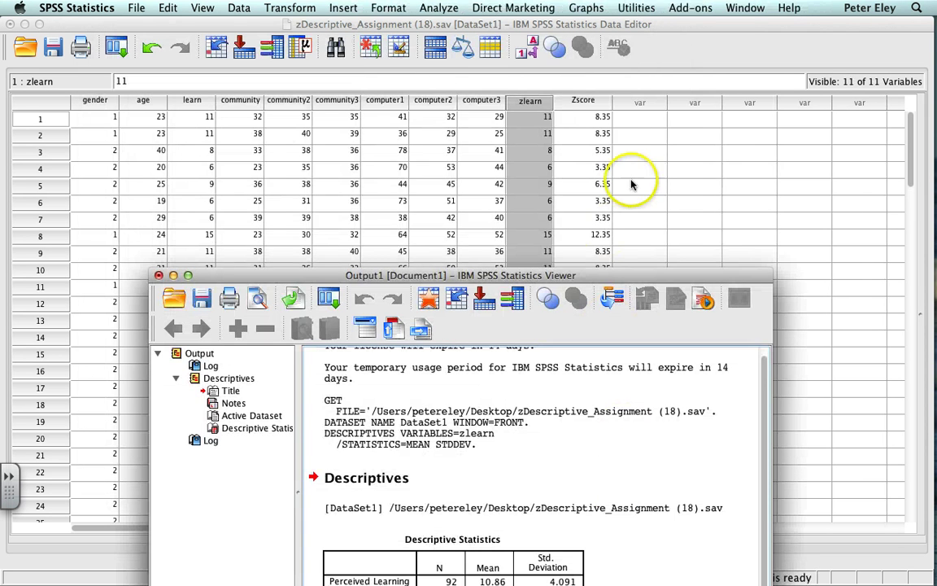
In the Data Editor, step through Zscore cells such as 8.34539232461501 with the arrow keys
click(643, 139)
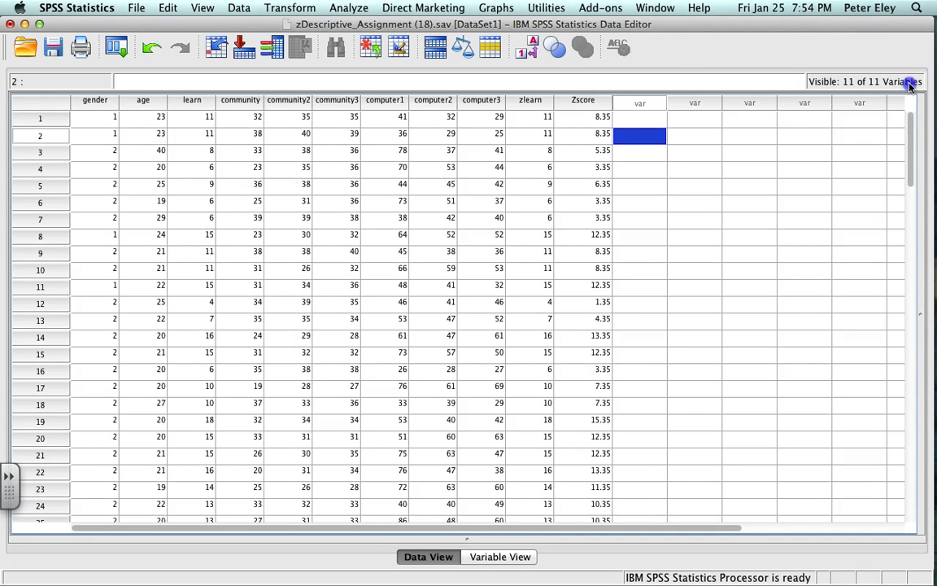
click(630, 118)
click(597, 137)
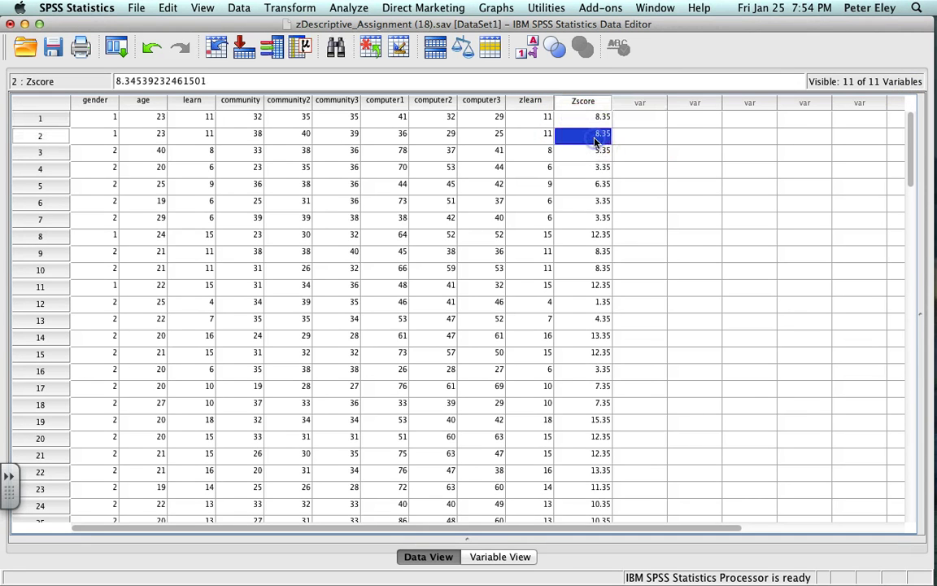
key(Down)
key(Down)
key(Down)
key(Down)
key(Down)
key(Down)
key(Down)
key(Down)
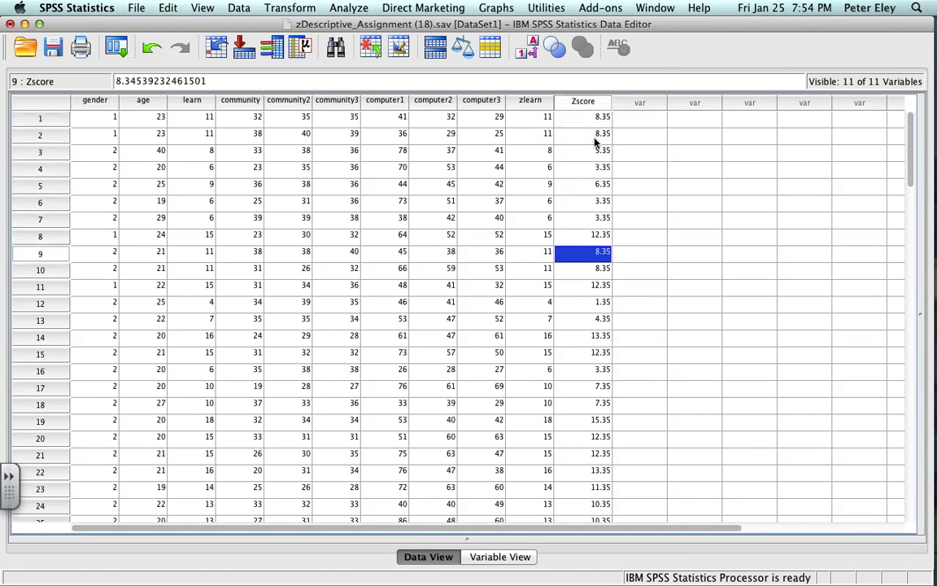
key(Up)
key(Up)
key(Up)
key(Up)
key(Up)
key(Down)
key(Down)
key(Down)
key(Down)
key(Down)
key(Down)
key(Down)
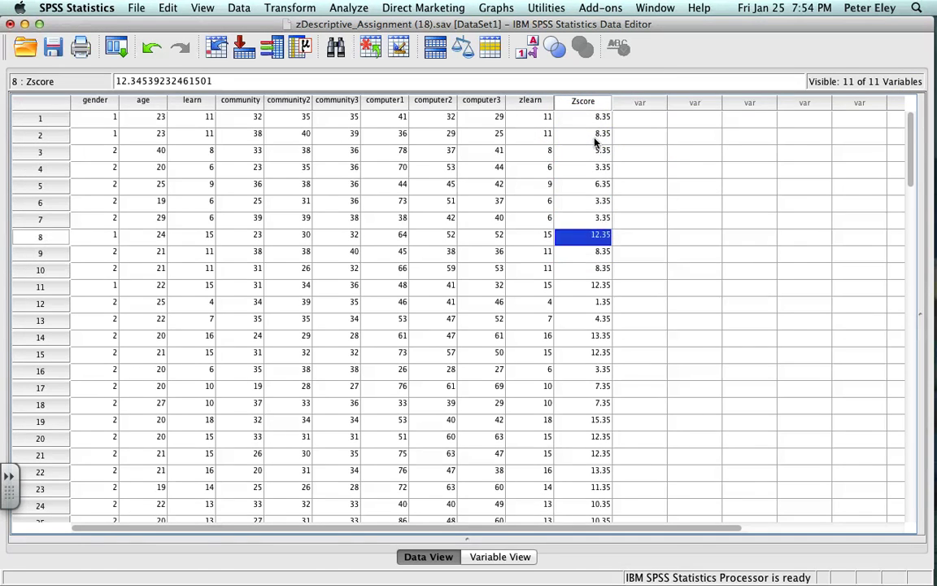
key(Down)
key(Down)
key(Down)
key(Down)
key(Down)
key(Down)
key(Down)
key(Down)
key(Down)
key(Down)
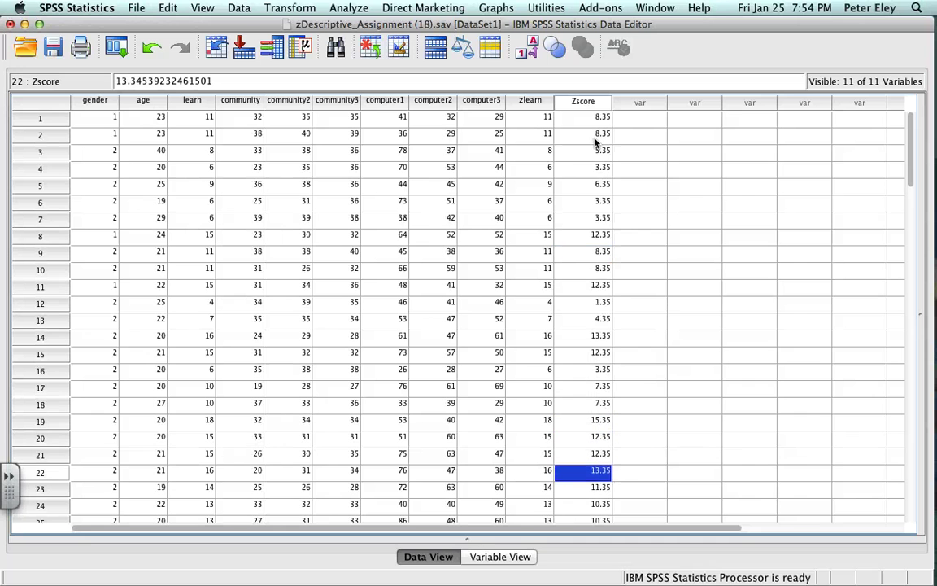
key(Up)
key(Up)
key(Up)
key(Up)
key(Up)
key(Up)
key(Up)
key(Up)
key(Up)
key(Up)
key(Up)
key(Up)
key(Up)
key(Up)
key(Up)
key(Up)
key(Up)
key(Up)
key(Up)
key(Up)
key(Up)
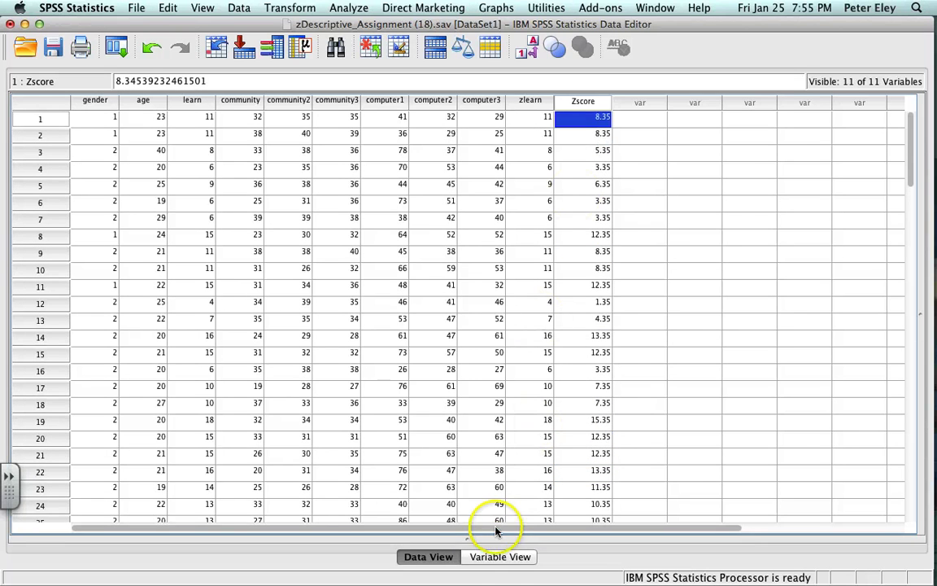
click(498, 557)
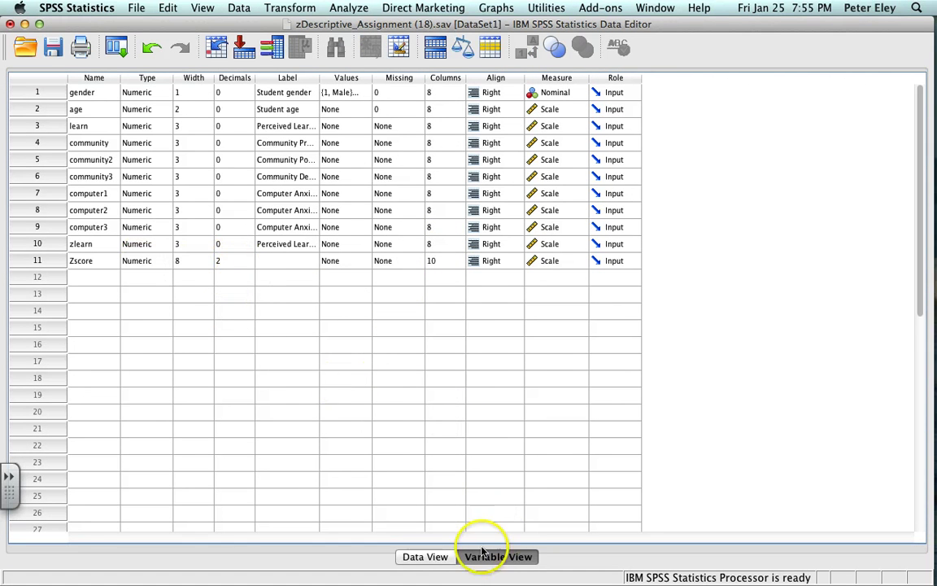
click(427, 555)
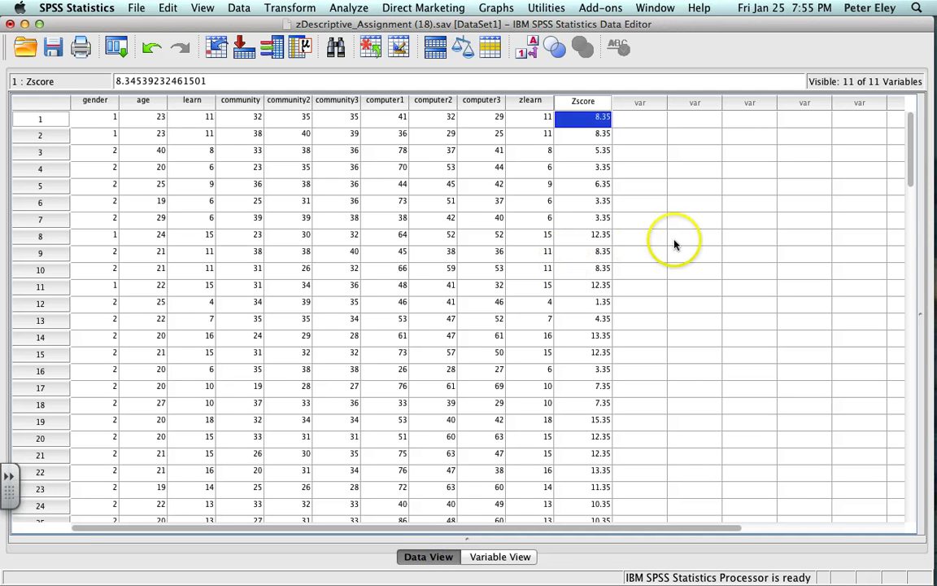